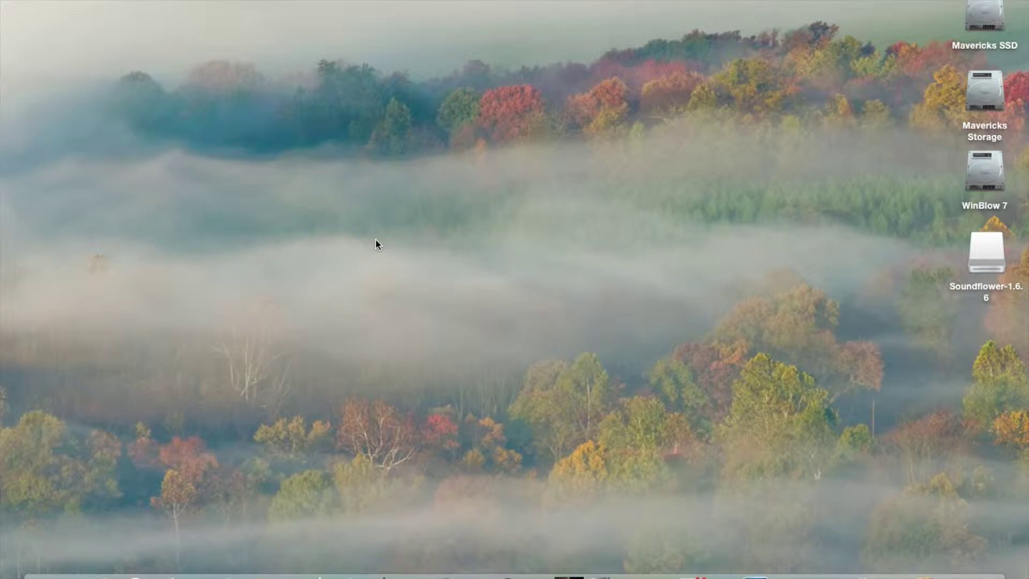
- Restore the Safari Soundflower download page and show the Downloads stack with the Soundflower files
{"action": "left_click", "coordinate": [949, 574]}
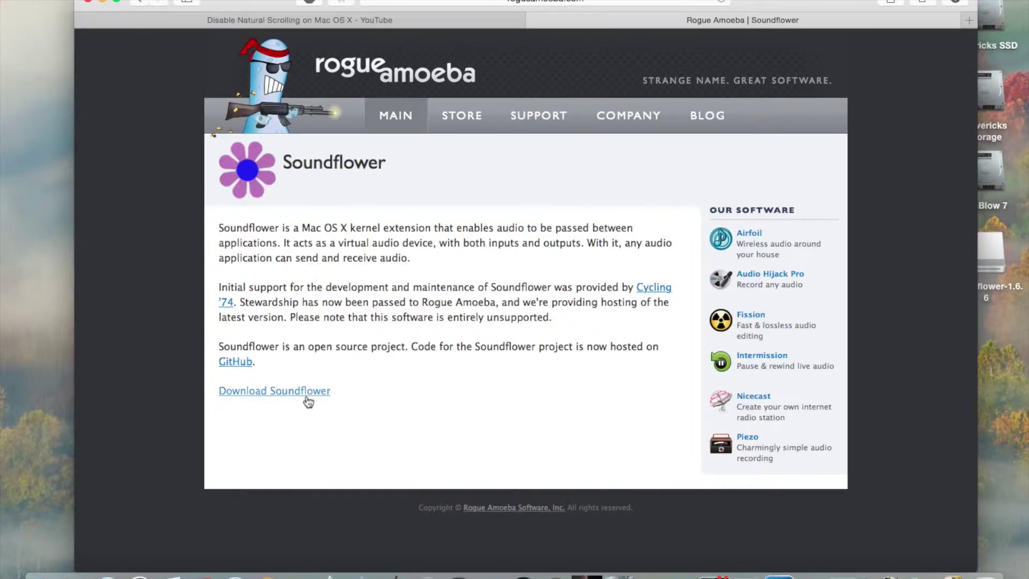
{"action": "left_click", "coordinate": [954, 576]}
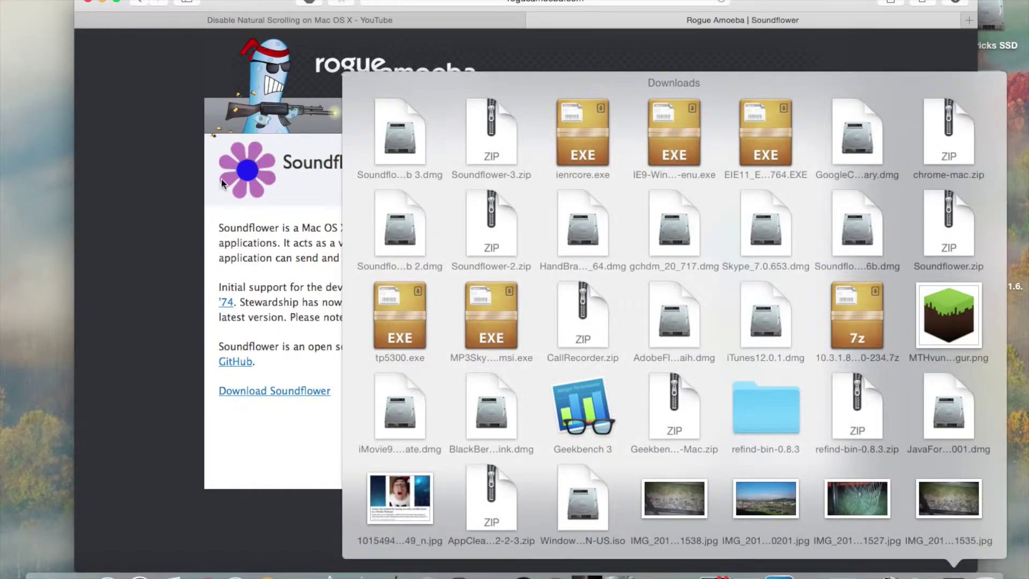
- Open the mounted Soundflower-1.6.6 disk in Finder
{"action": "left_click", "coordinate": [321, 133]}
{"action": "left_click", "coordinate": [996, 244]}
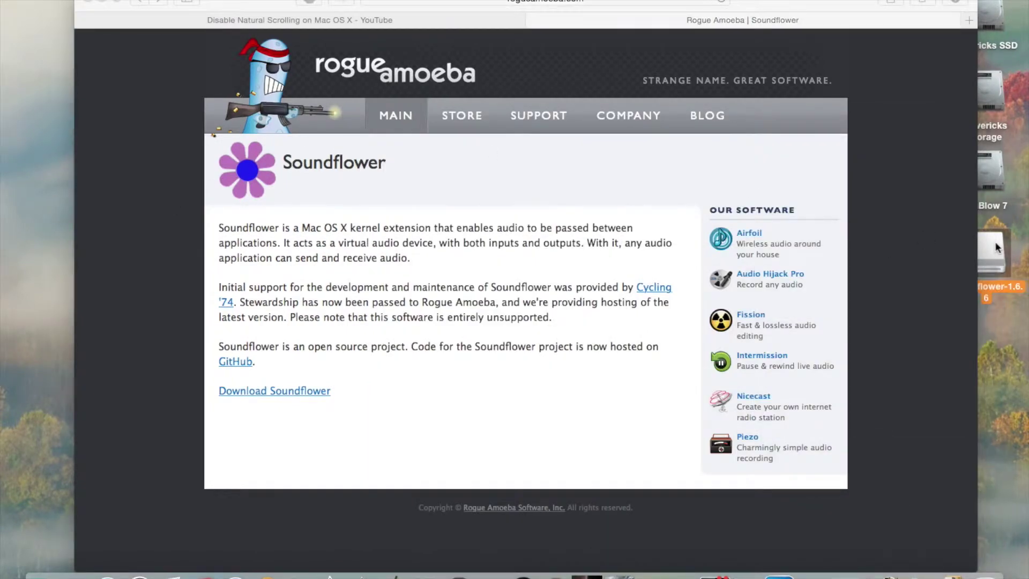
{"action": "double_click", "coordinate": [996, 247]}
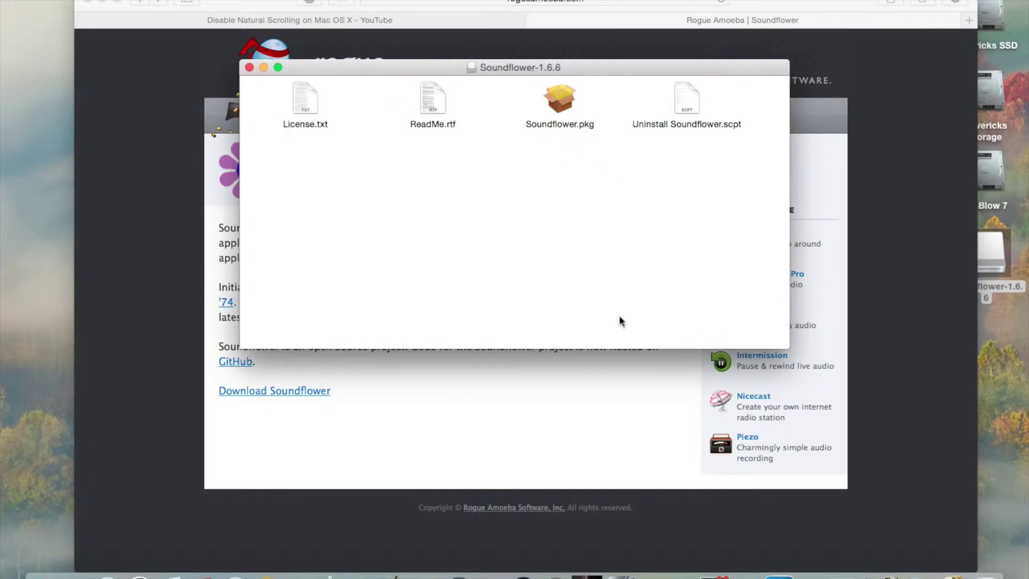
- Launch Soundflower.pkg, cancel at the expired-certificate warning, and close the disk's folder
{"action": "left_click", "coordinate": [955, 573]}
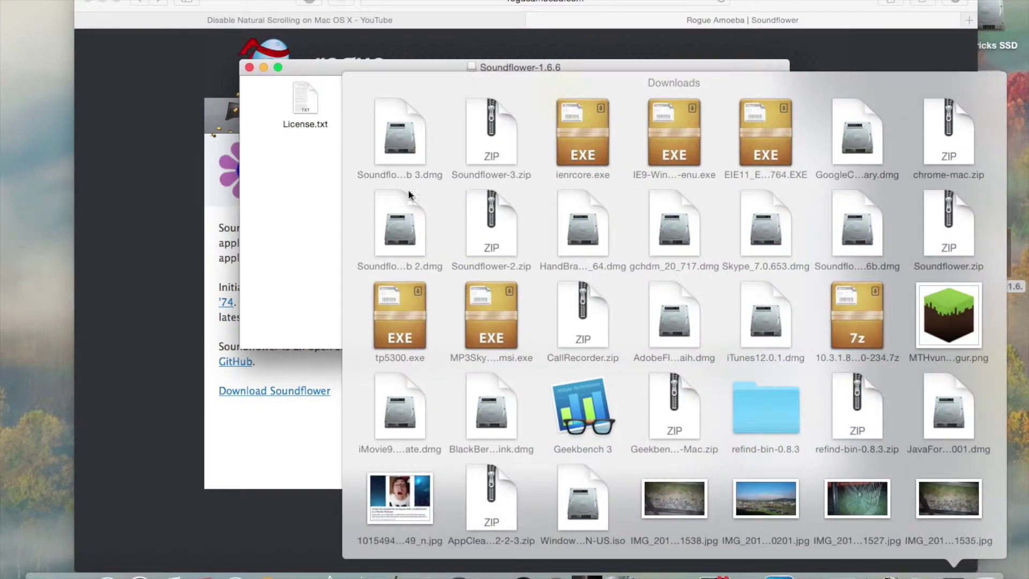
{"action": "left_click", "coordinate": [271, 187]}
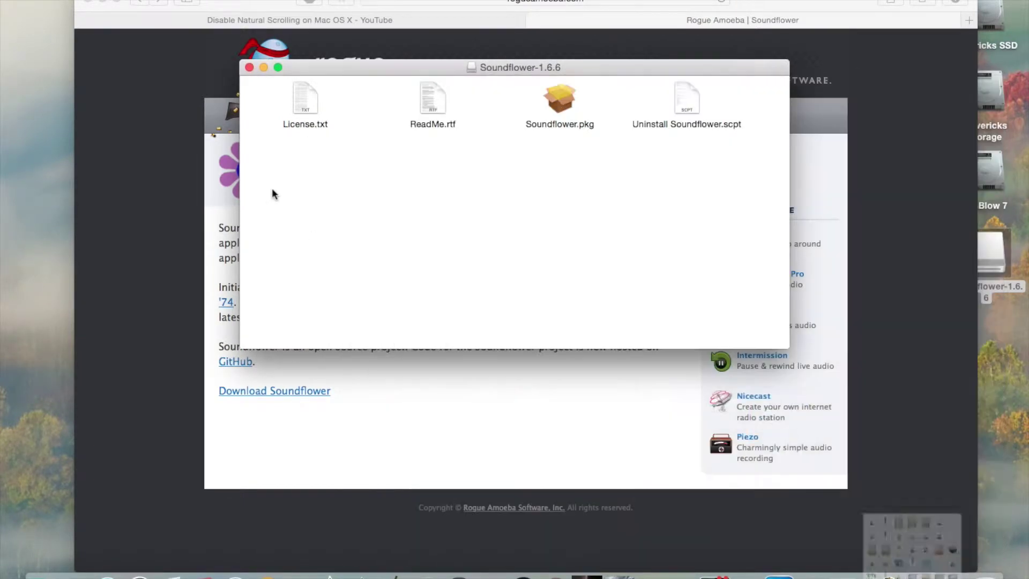
{"action": "left_click", "coordinate": [558, 100]}
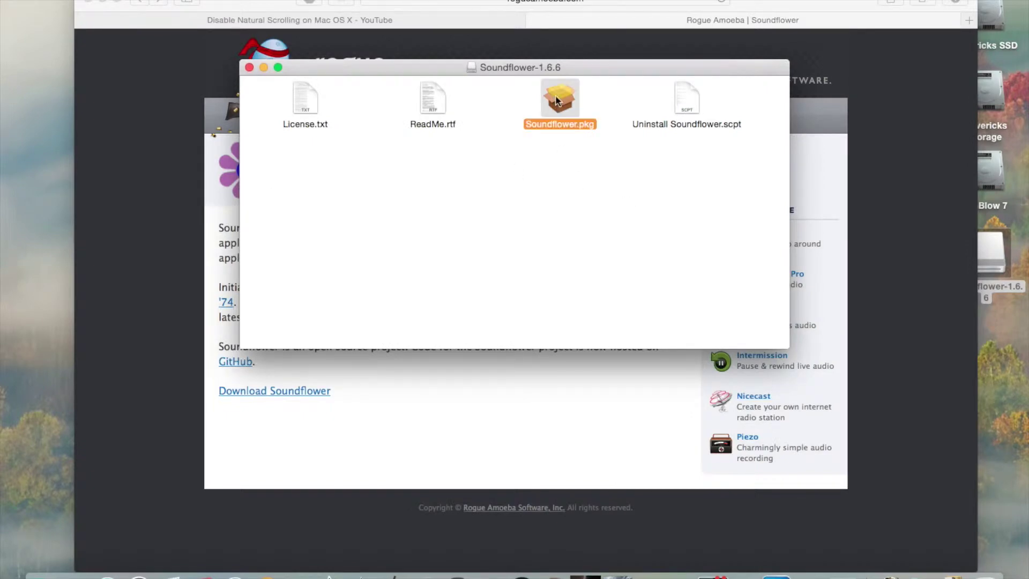
{"action": "double_click", "coordinate": [558, 100]}
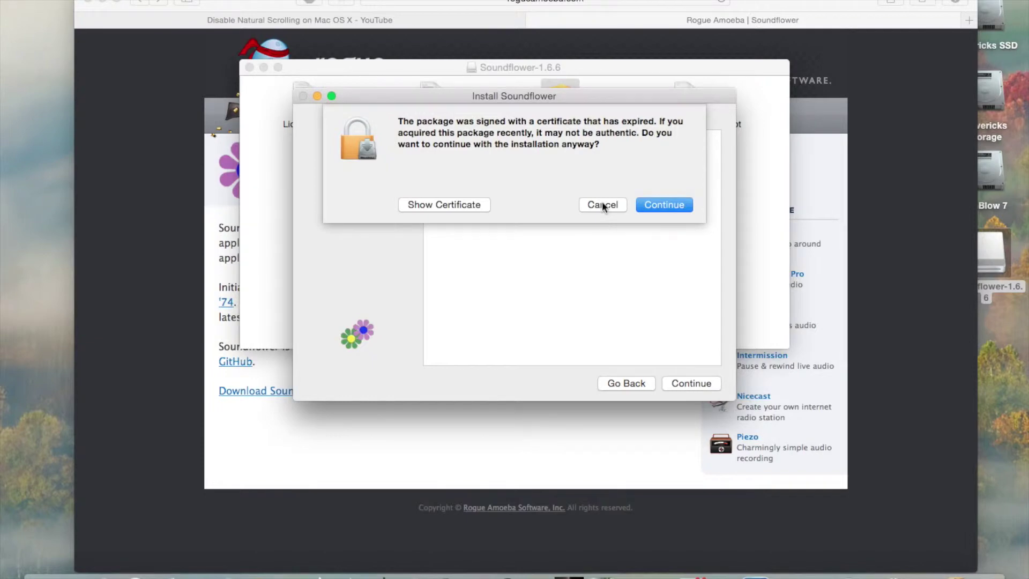
{"action": "left_click", "coordinate": [603, 203]}
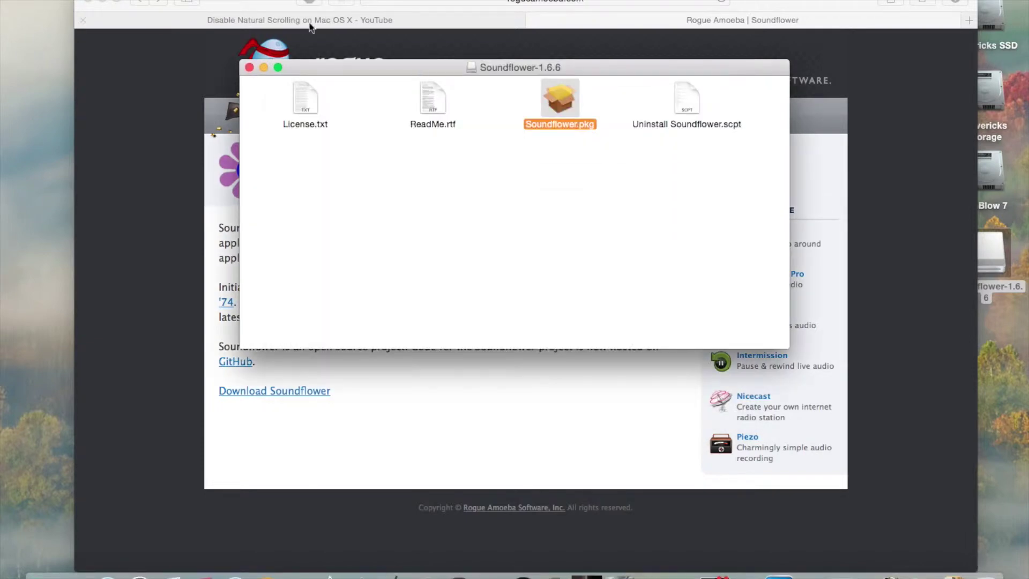
{"action": "left_click", "coordinate": [249, 67]}
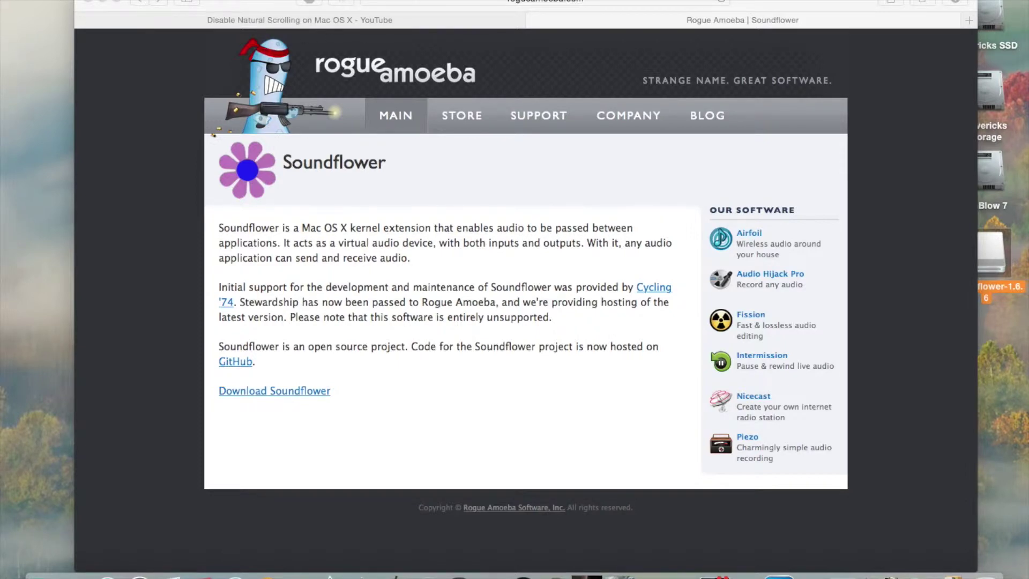
- Select Soundflower (2ch) as the output device in Sound preferences, then close the window
{"action": "left_click", "coordinate": [14, 0]}
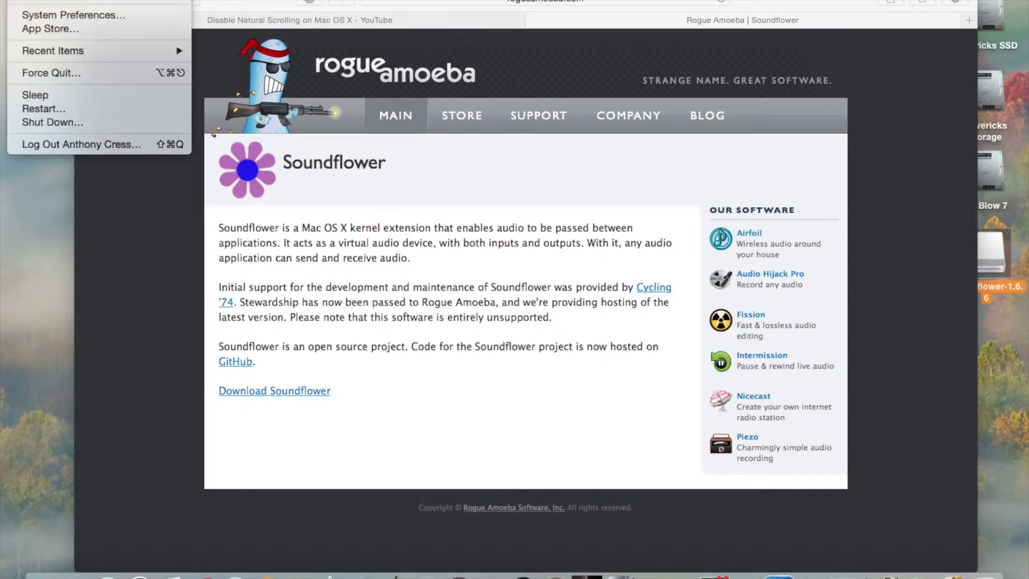
{"action": "left_click", "coordinate": [73, 17]}
{"action": "left_click", "coordinate": [104, 16]}
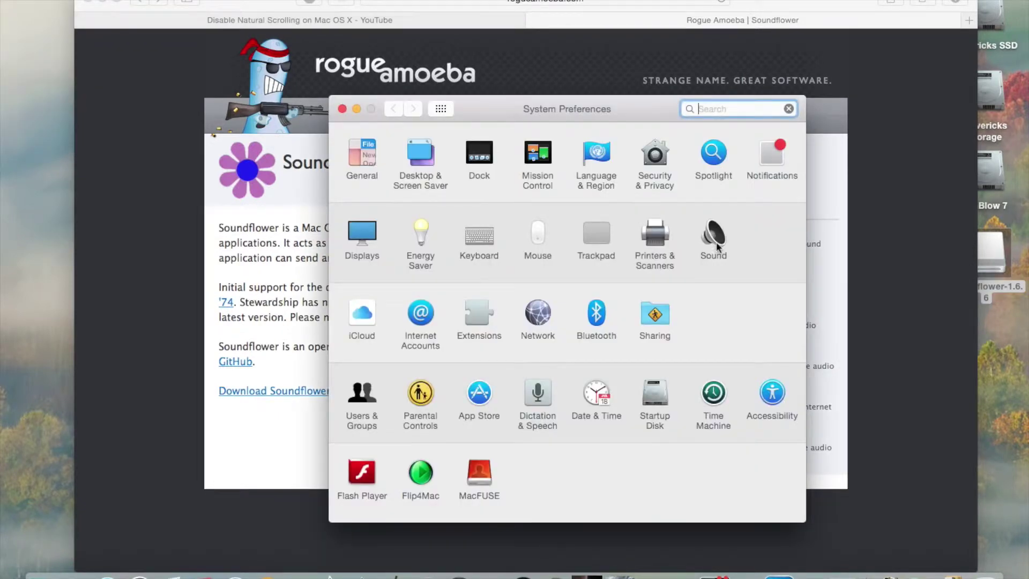
{"action": "left_click", "coordinate": [716, 245]}
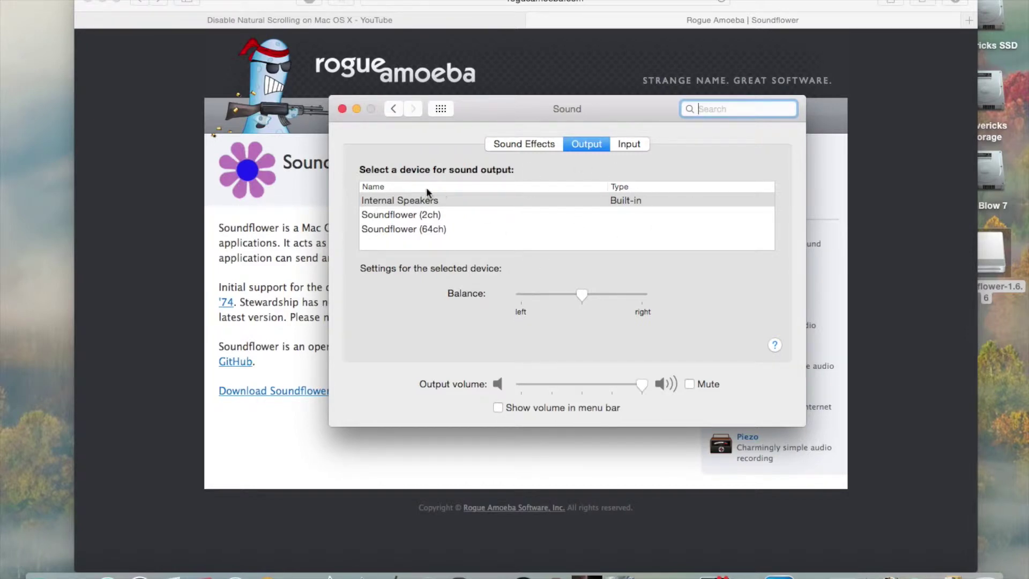
{"action": "left_click", "coordinate": [397, 215]}
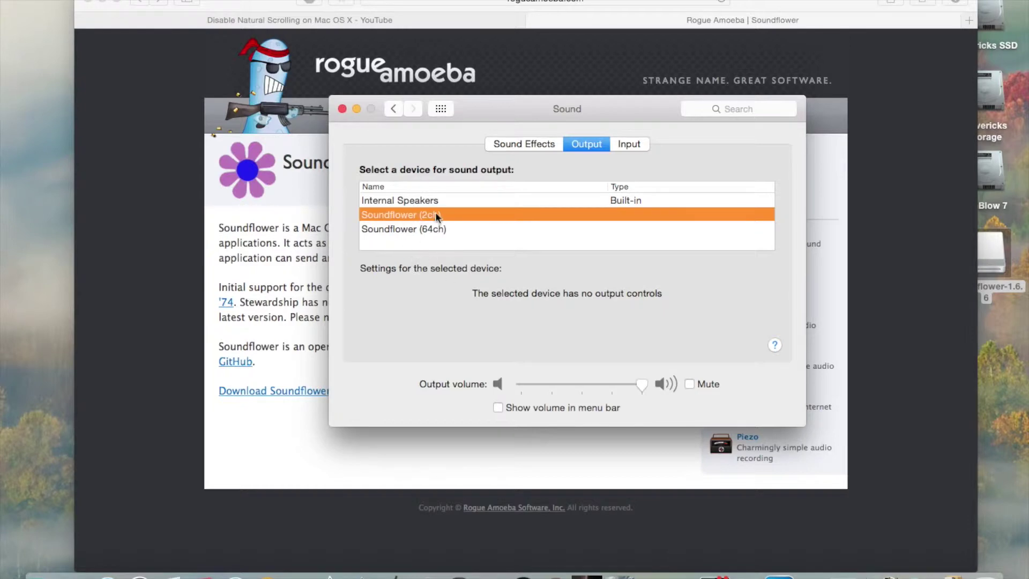
{"action": "left_click", "coordinate": [342, 109]}
- Close the Rogue Amoeba tab, then play the Disable Natural Scrolling video and pause at 0:06
{"action": "left_click", "coordinate": [533, 20]}
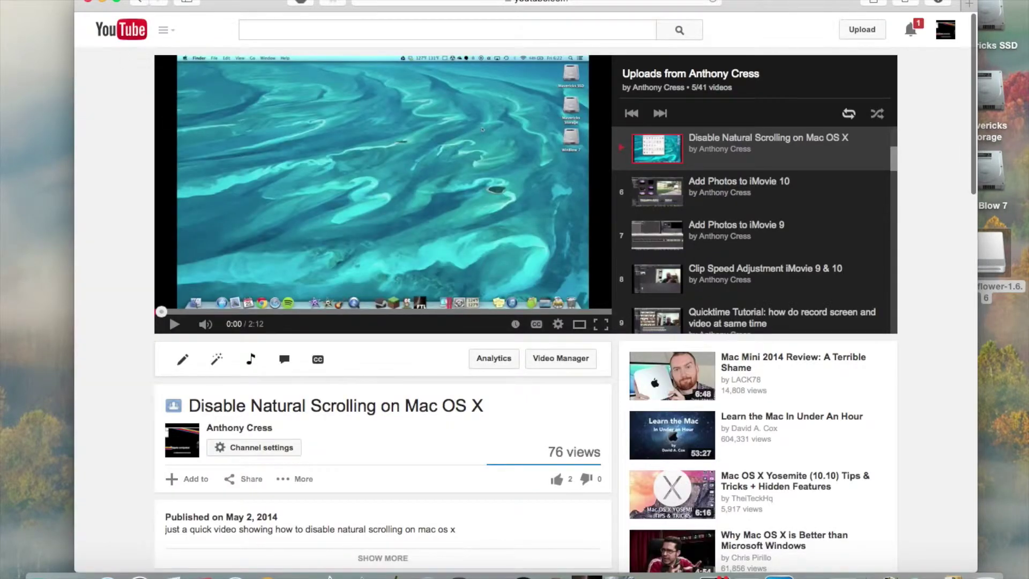
{"action": "left_click", "coordinate": [301, 200]}
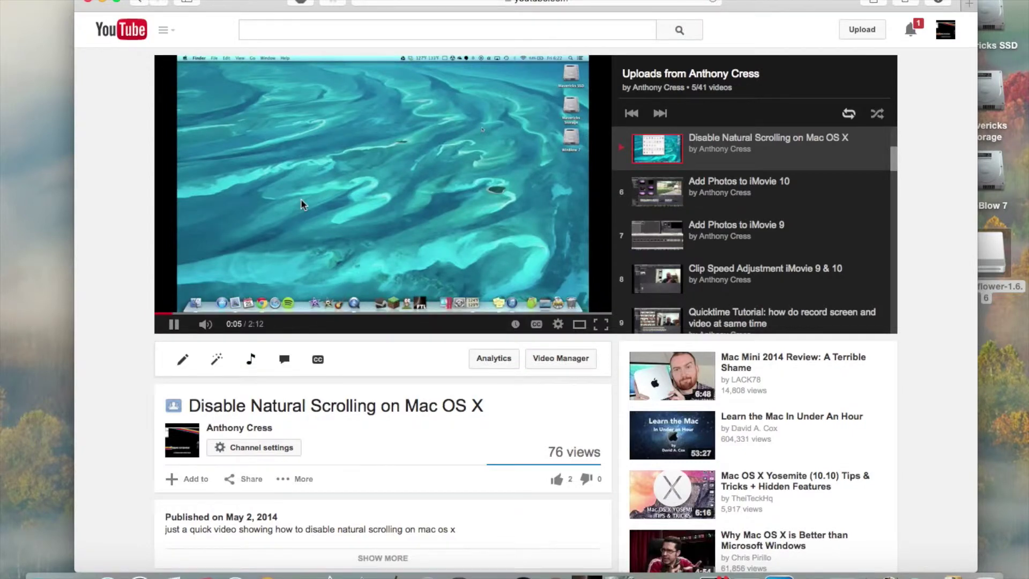
{"action": "left_click", "coordinate": [302, 201]}
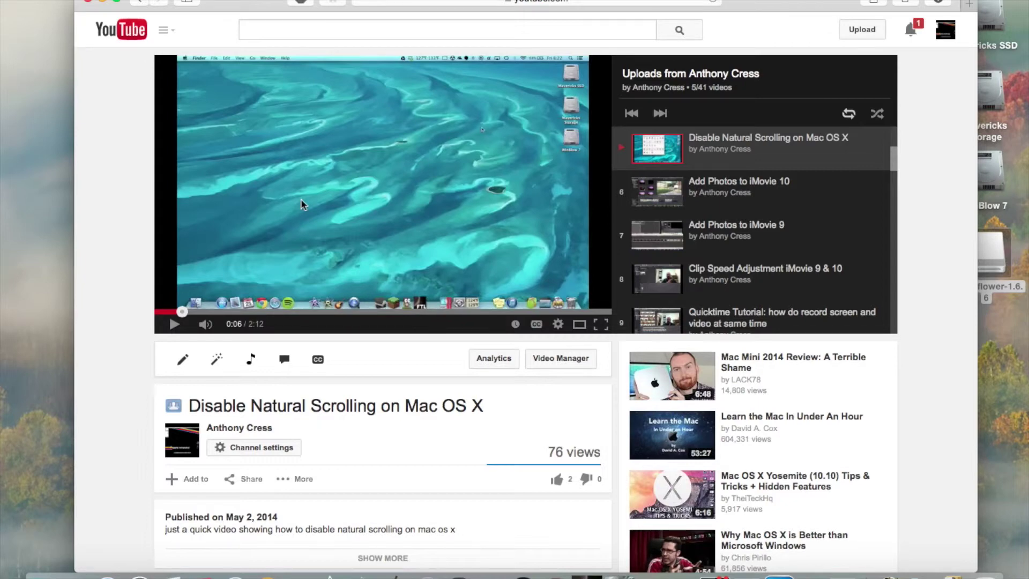
- Start a new QuickTime Player audio recording and check its input source options
{"action": "left_click", "coordinate": [297, 576]}
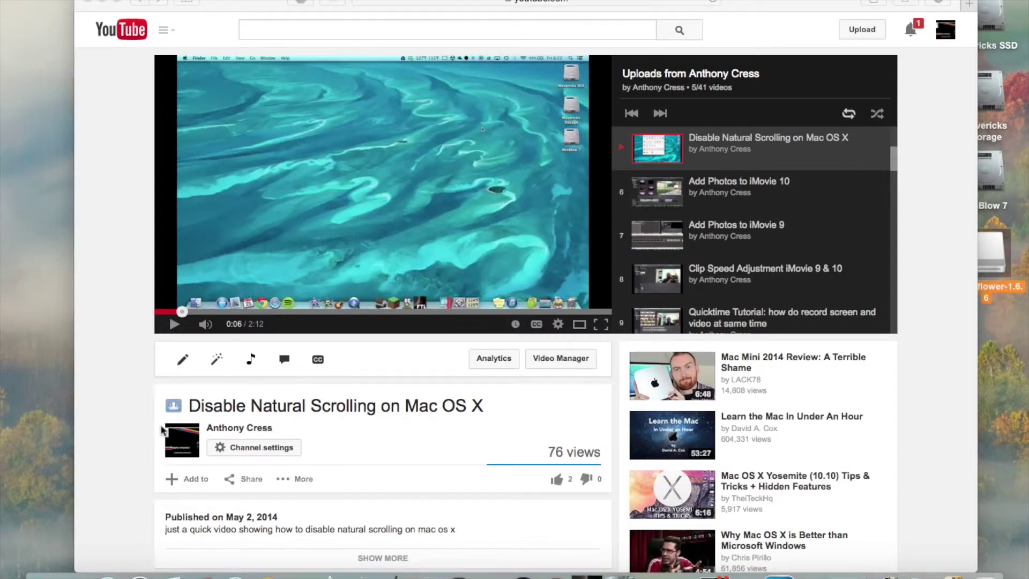
{"action": "left_click", "coordinate": [427, 575]}
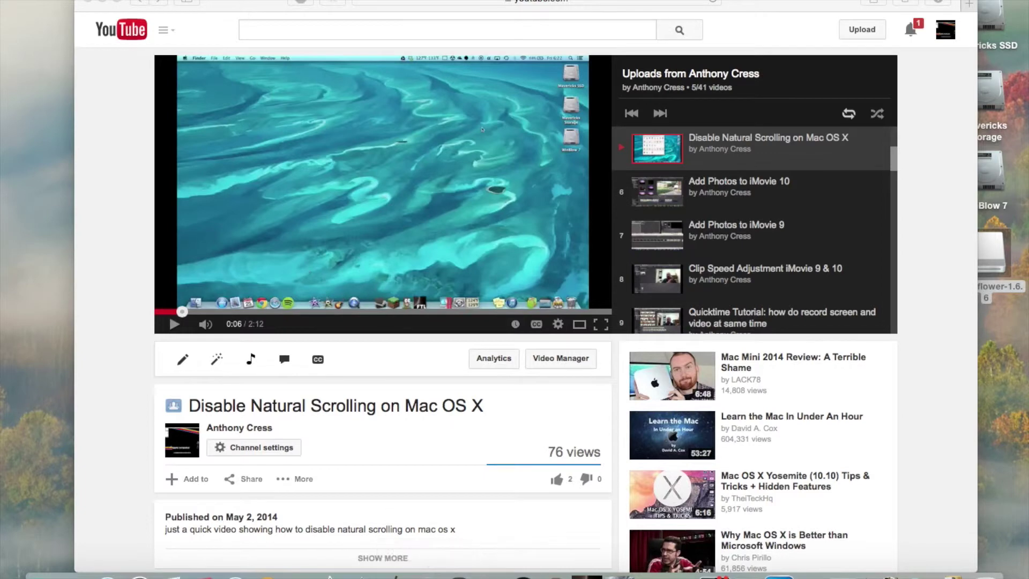
{"action": "left_click", "coordinate": [148, 1]}
{"action": "left_click", "coordinate": [184, 8]}
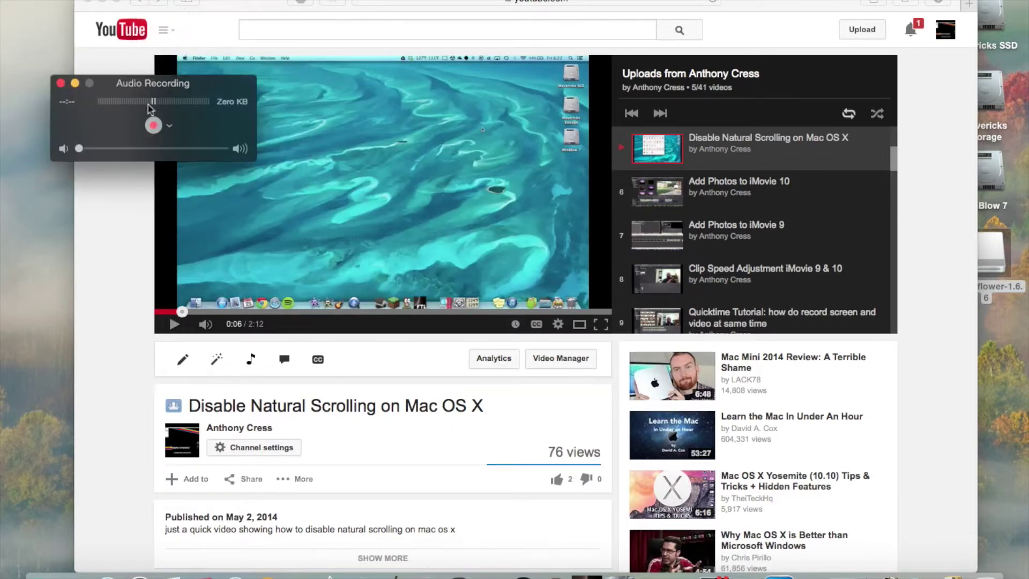
{"action": "left_click", "coordinate": [170, 126]}
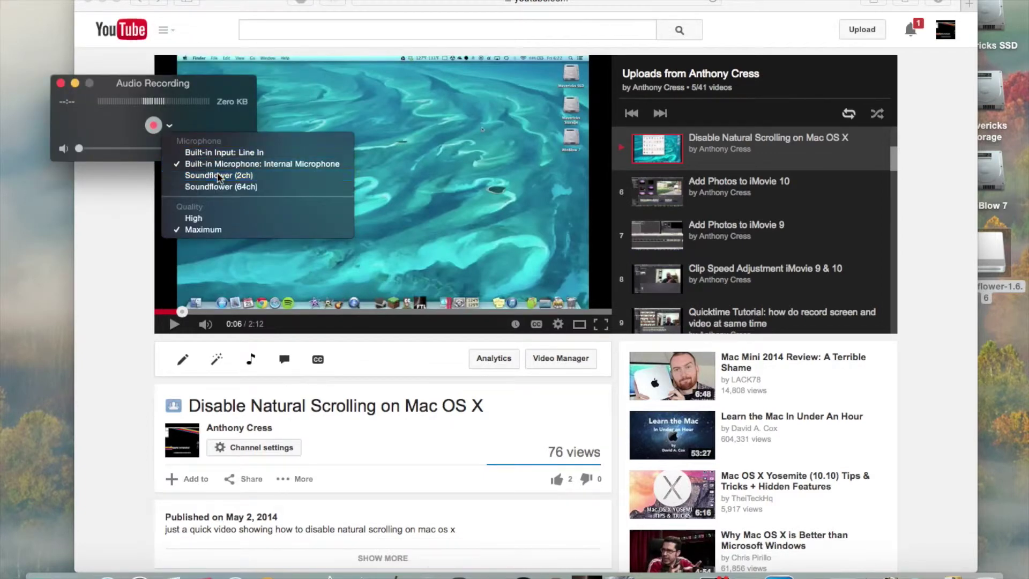
{"action": "left_click", "coordinate": [184, 88]}
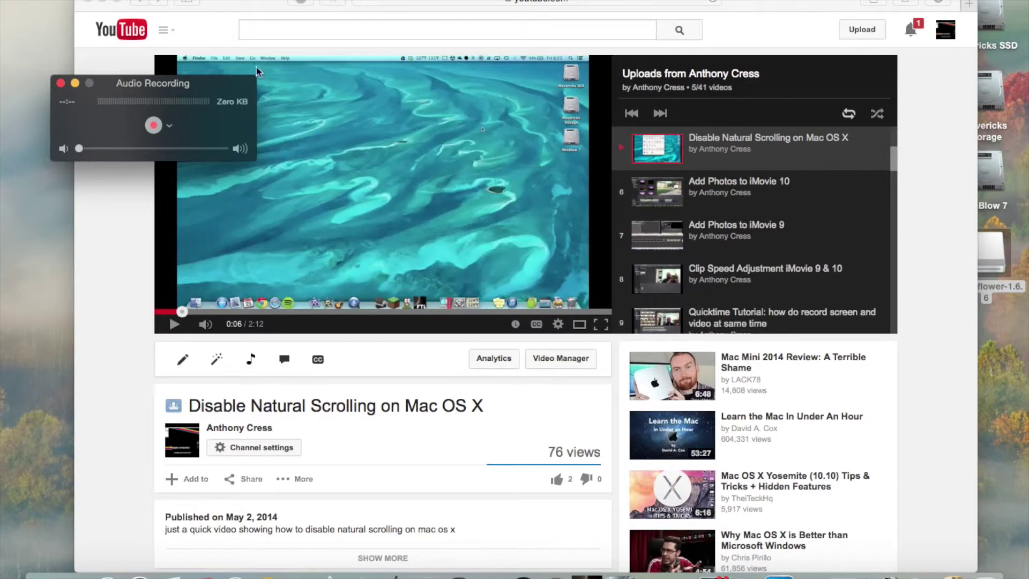
- Record about eight seconds of the YouTube video's audio into an Untitled recording
{"action": "left_click_drag", "start_coordinate": [312, 4], "coordinate": [536, 15]}
{"action": "left_click", "coordinate": [581, 198]}
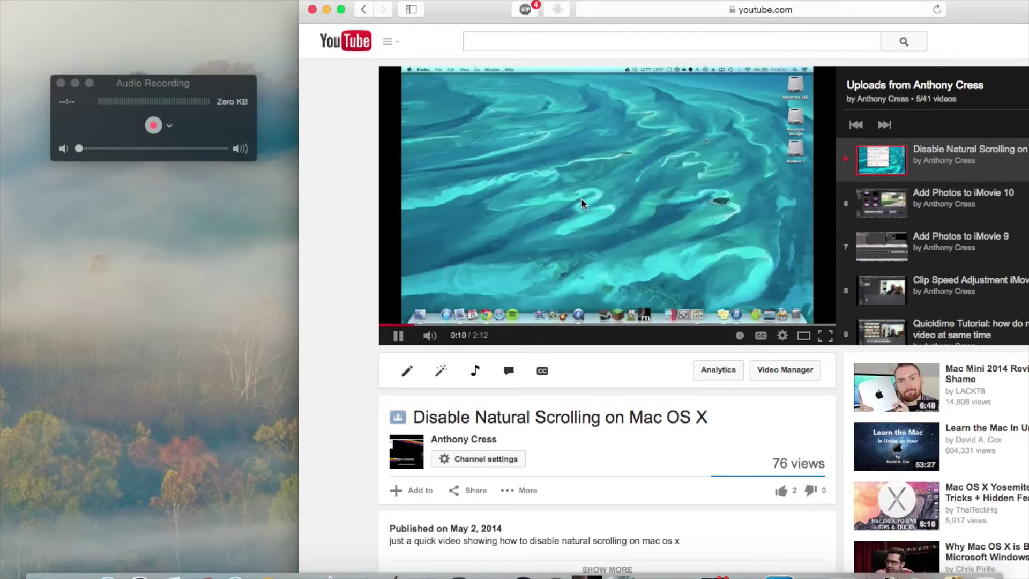
{"action": "left_click", "coordinate": [581, 198]}
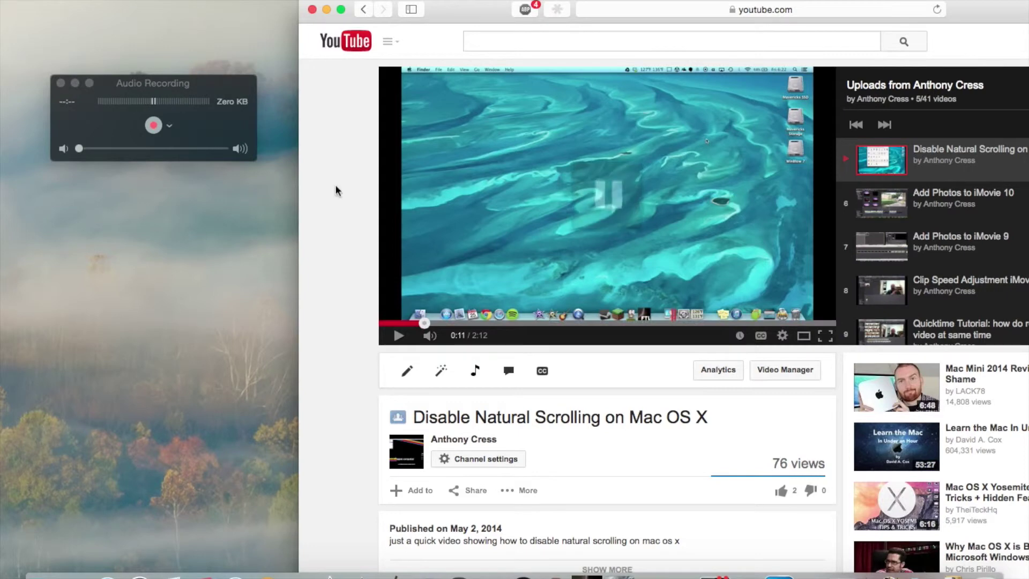
{"action": "left_click", "coordinate": [154, 125]}
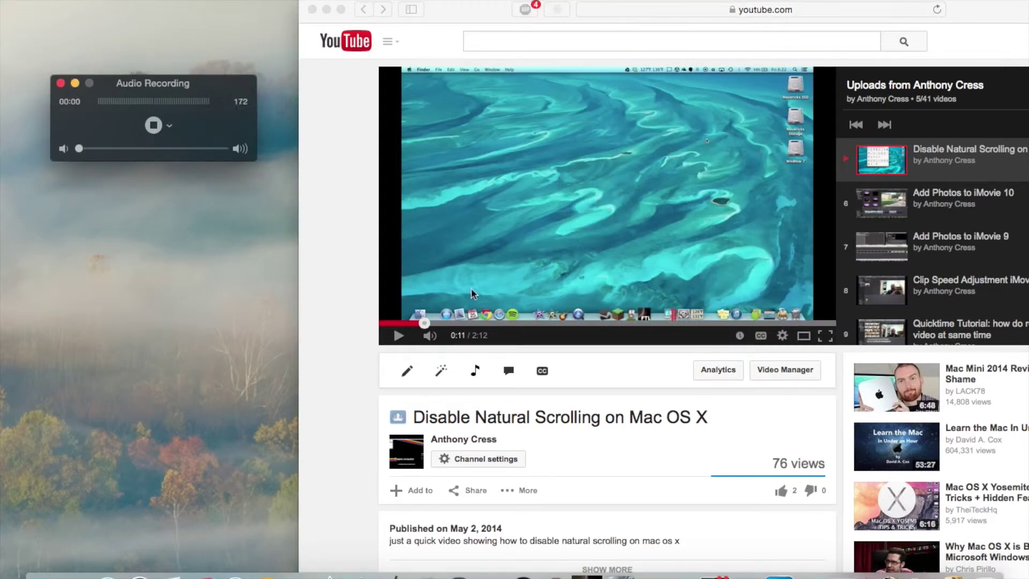
{"action": "left_click", "coordinate": [466, 237]}
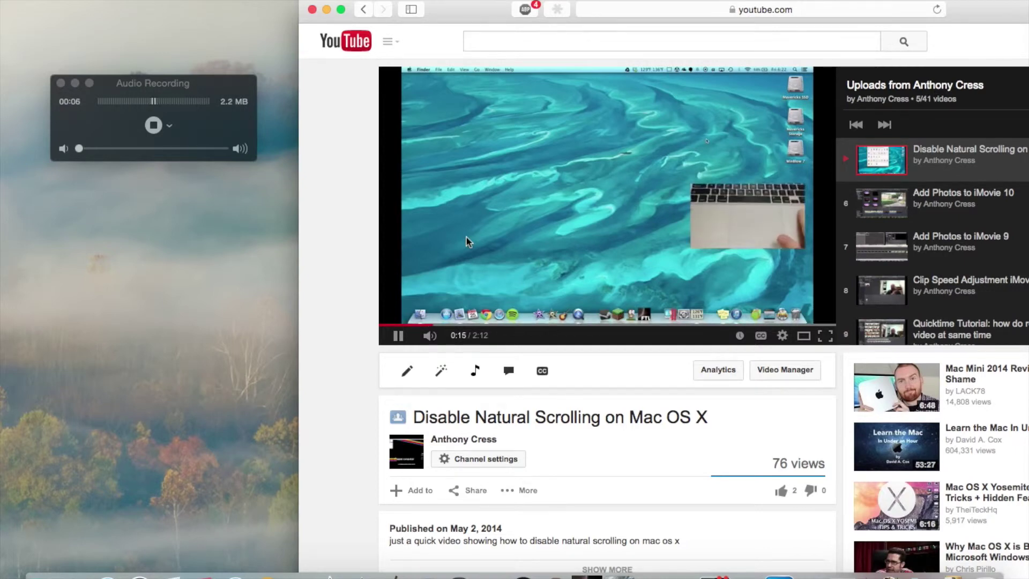
{"action": "left_click", "coordinate": [467, 237]}
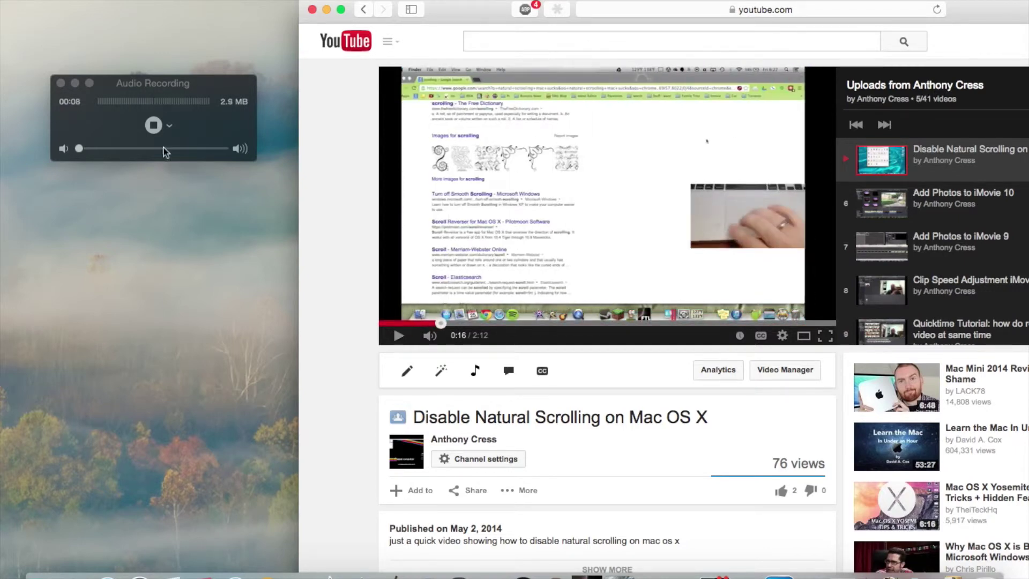
{"action": "left_click", "coordinate": [153, 127]}
- Preview the Untitled recording, set sound output back to Internal Speakers, and resume playback
{"action": "left_click", "coordinate": [153, 128]}
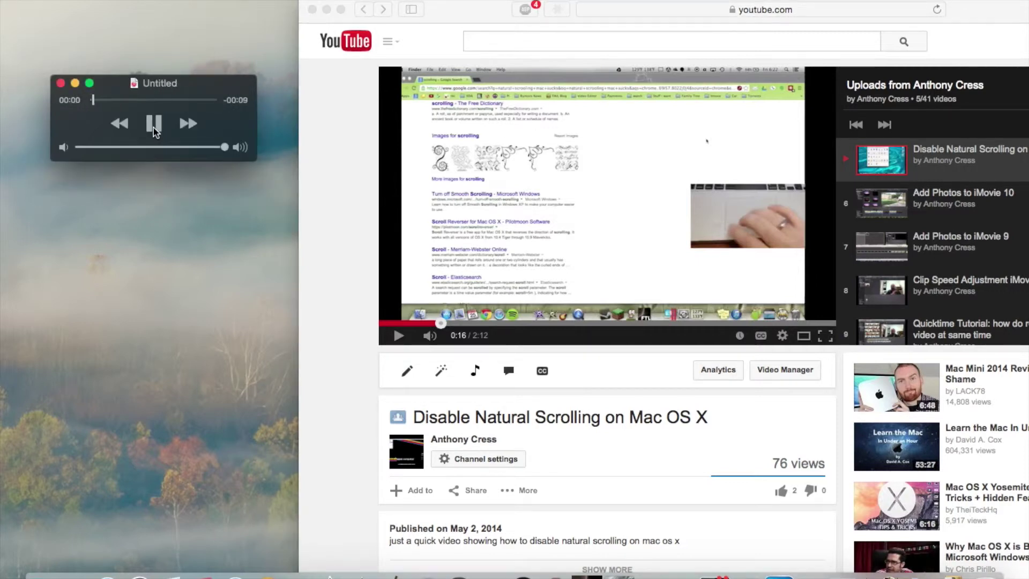
{"action": "left_click", "coordinate": [153, 128]}
{"action": "left_click", "coordinate": [13, 1]}
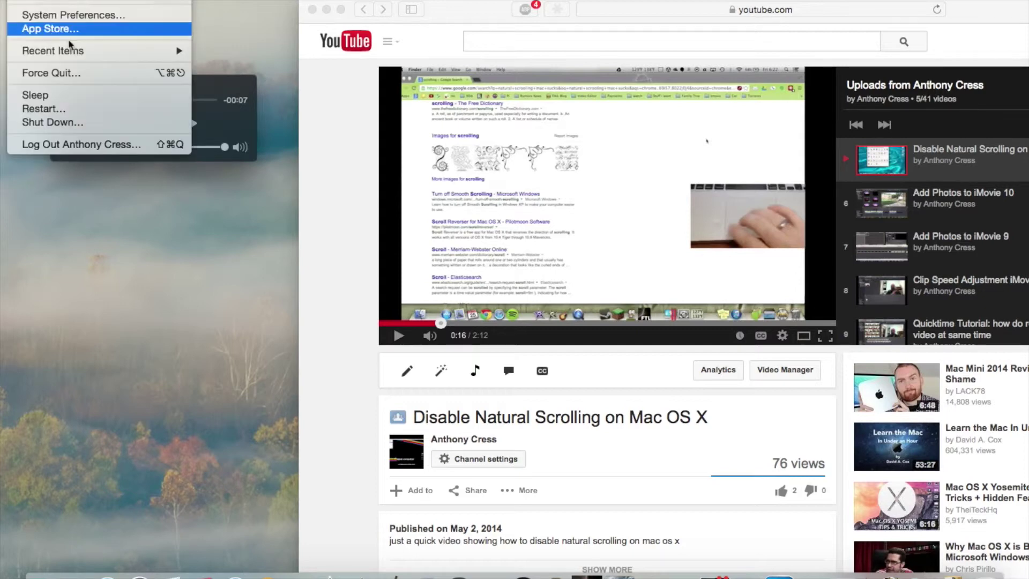
{"action": "left_click", "coordinate": [183, 21]}
{"action": "left_click", "coordinate": [715, 236]}
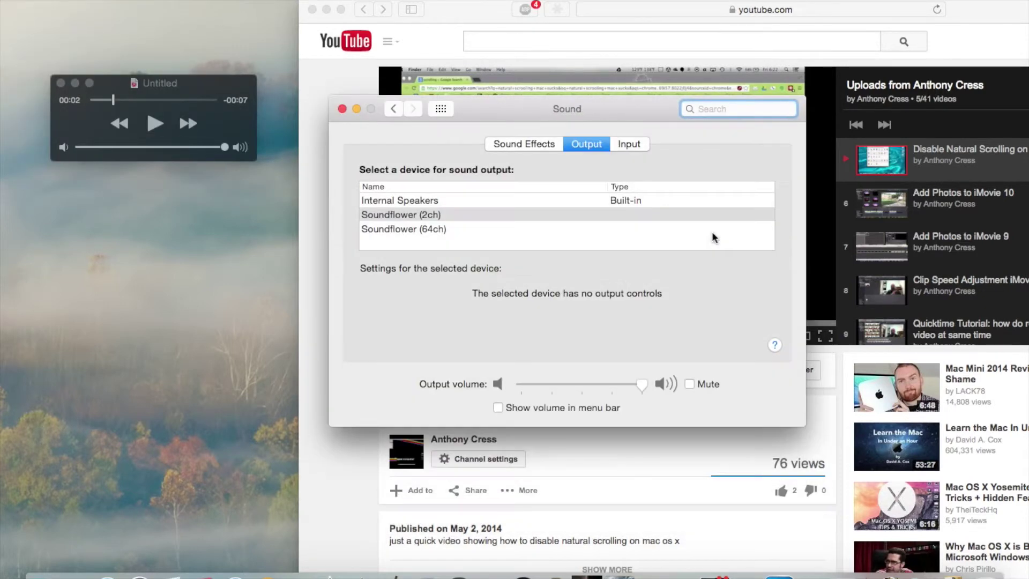
{"action": "left_click", "coordinate": [496, 203]}
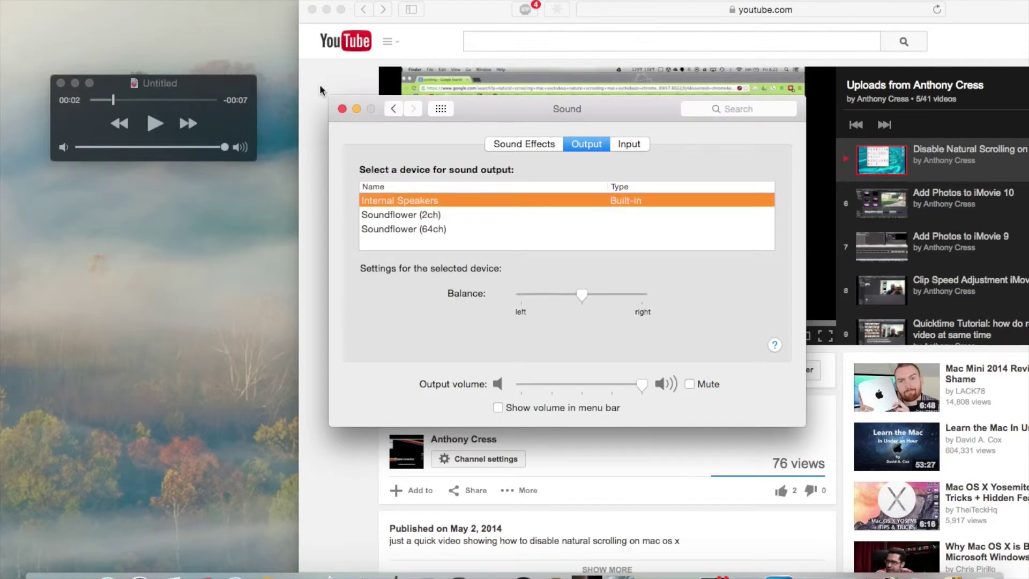
{"action": "left_click", "coordinate": [342, 109]}
{"action": "left_click", "coordinate": [155, 123]}
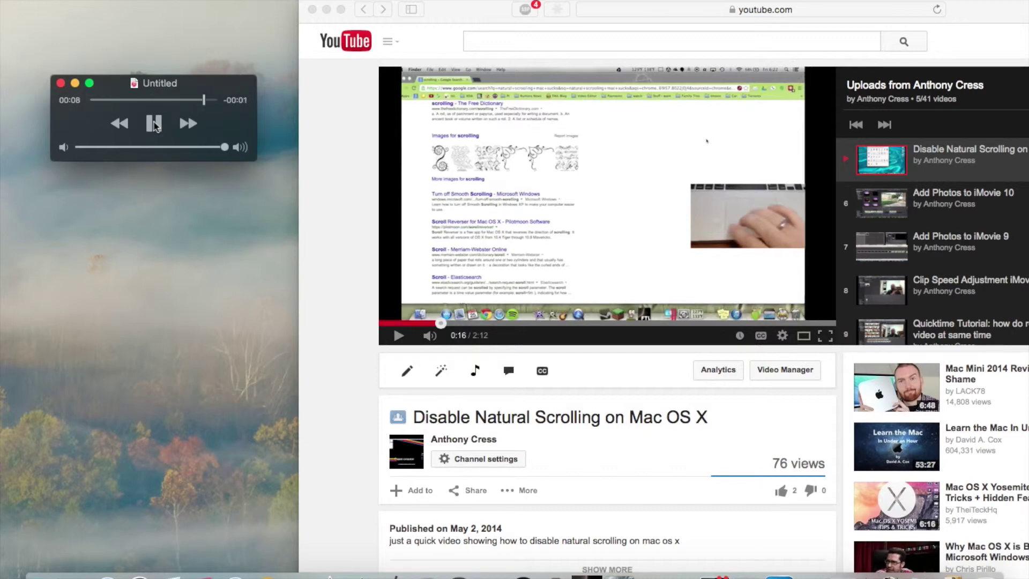
{"action": "left_click", "coordinate": [92, 100]}
{"action": "left_click", "coordinate": [153, 125]}
{"action": "left_click", "coordinate": [433, 331]}
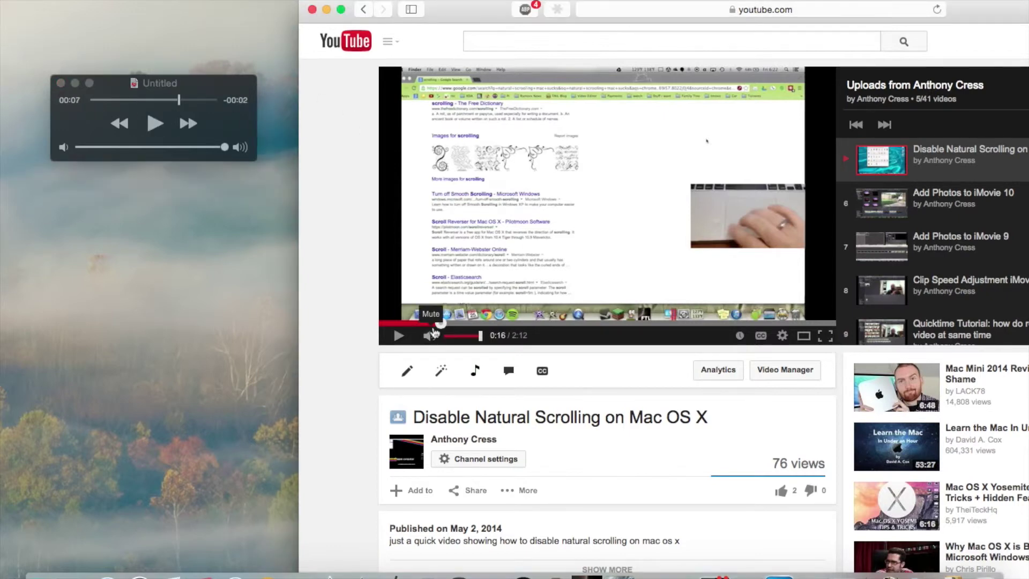
{"action": "left_click", "coordinate": [436, 323]}
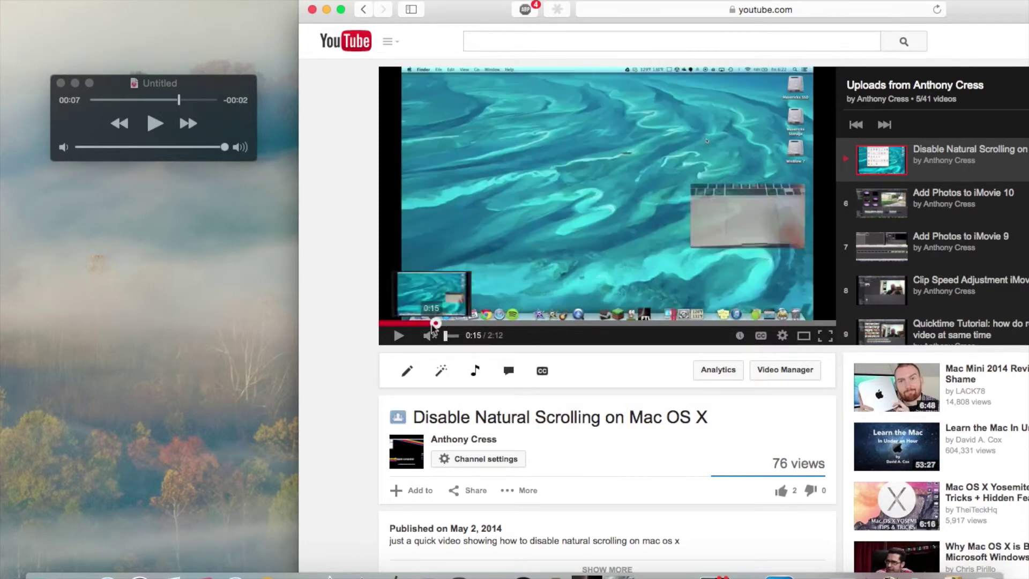
{"action": "left_click", "coordinate": [399, 336]}
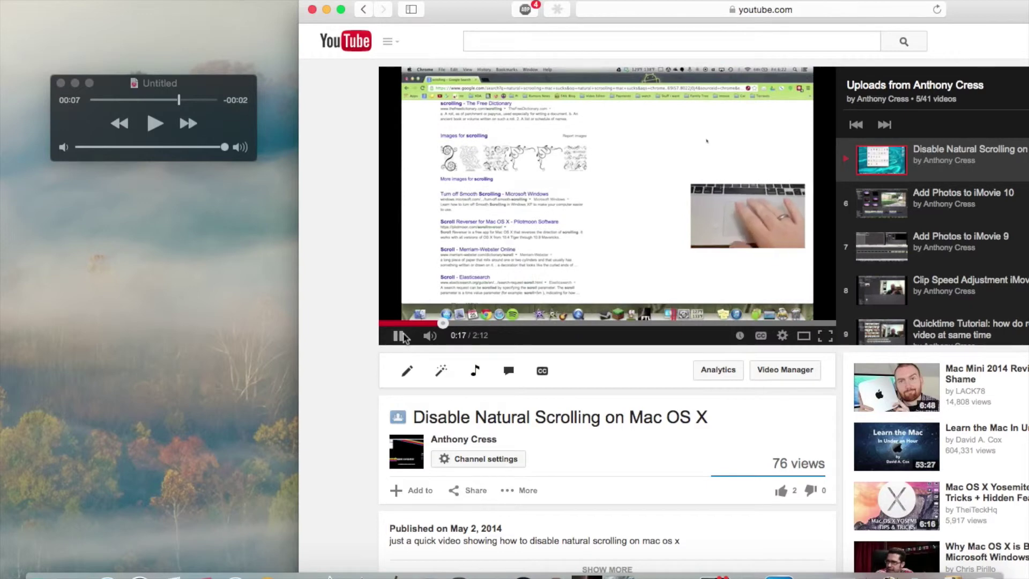
{"action": "left_click", "coordinate": [424, 324]}
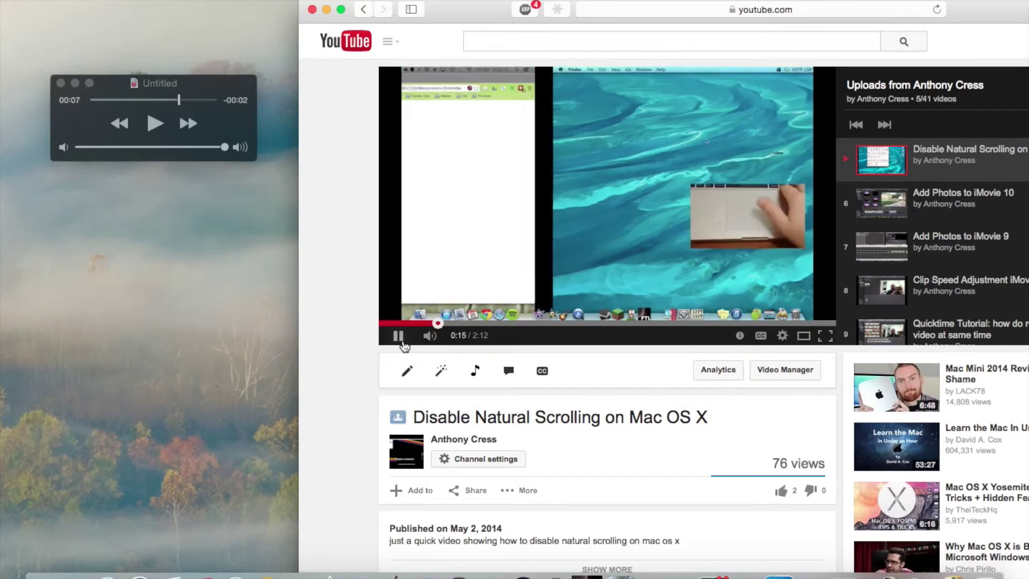
{"action": "left_click", "coordinate": [404, 345]}
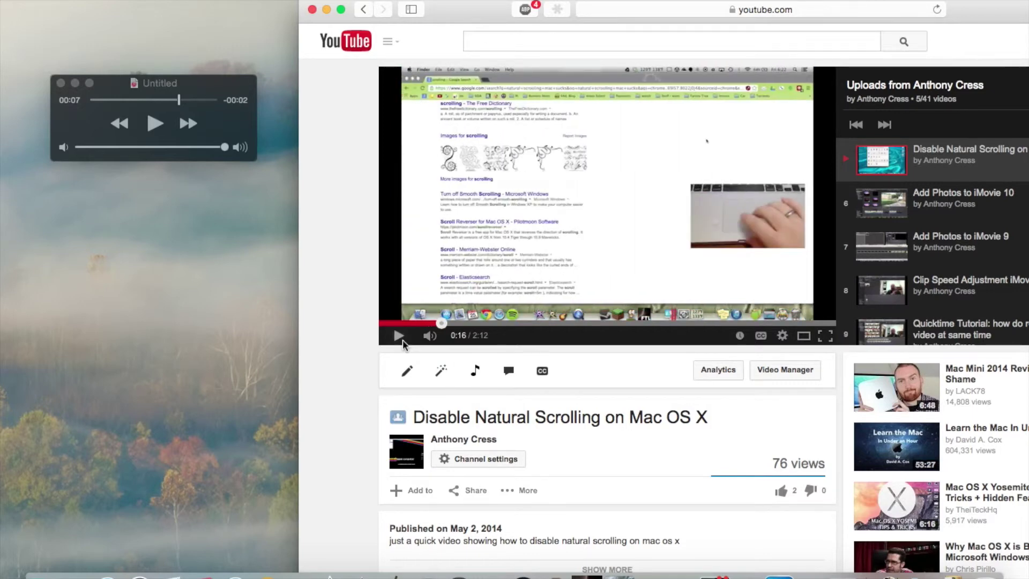
- Close the Untitled recording and choose Don't Save to discard it
{"action": "left_click", "coordinate": [61, 83]}
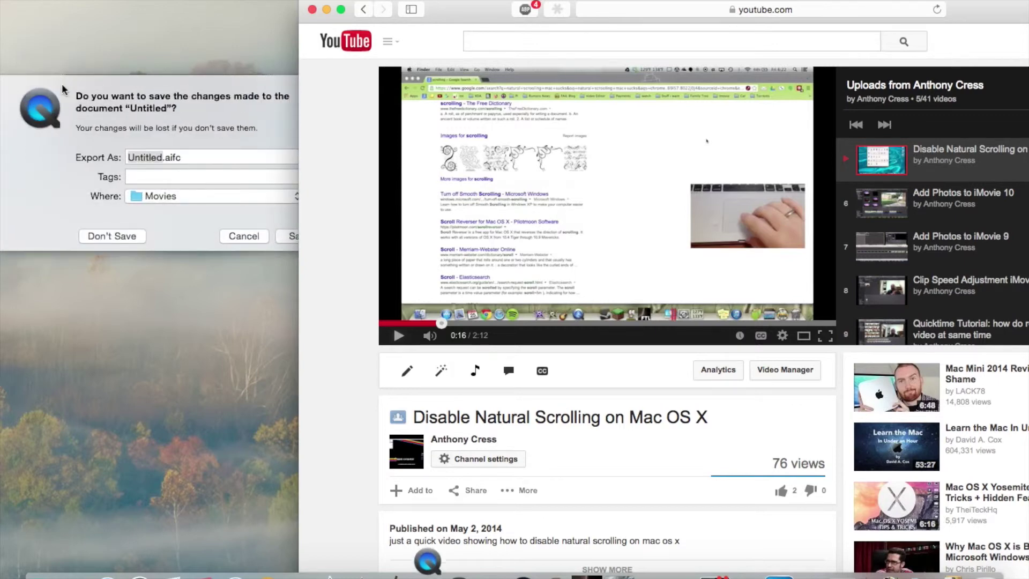
{"action": "left_click", "coordinate": [121, 234]}
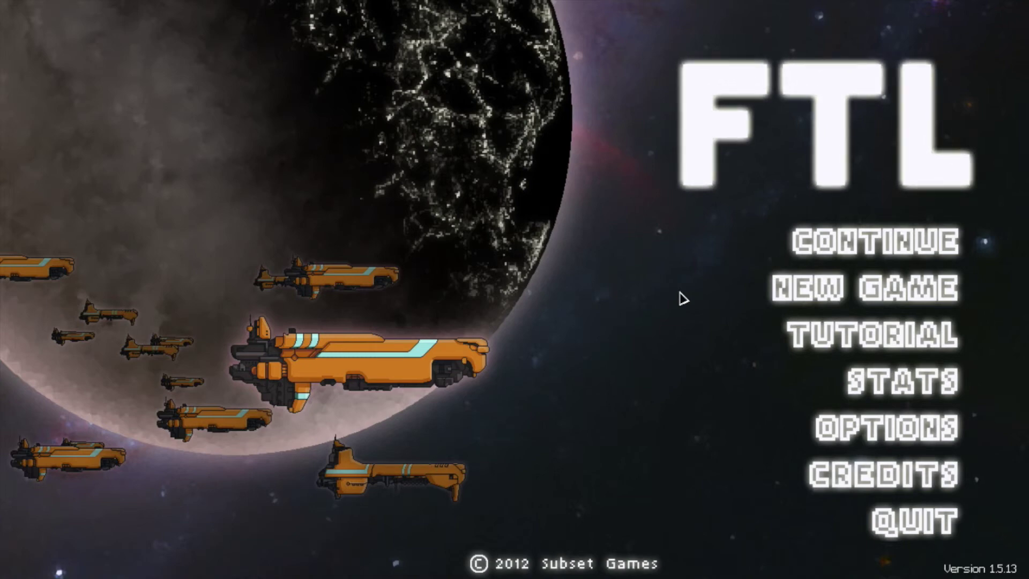
- Continue the saved FTL game and pause the battle against the Rebel Flagship
{"action": "left_click", "coordinate": [849, 250]}
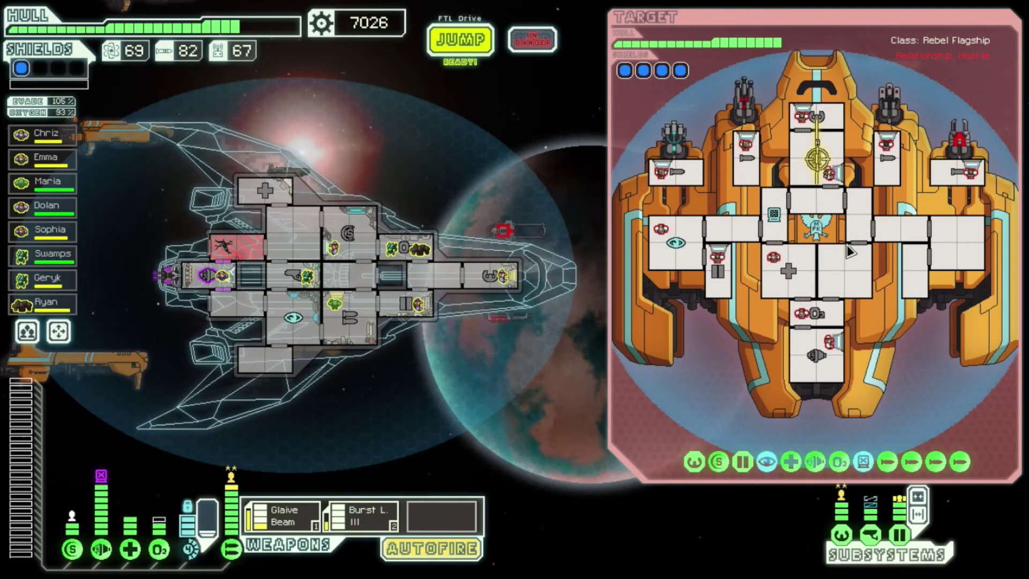
{"action": "key", "text": "space"}
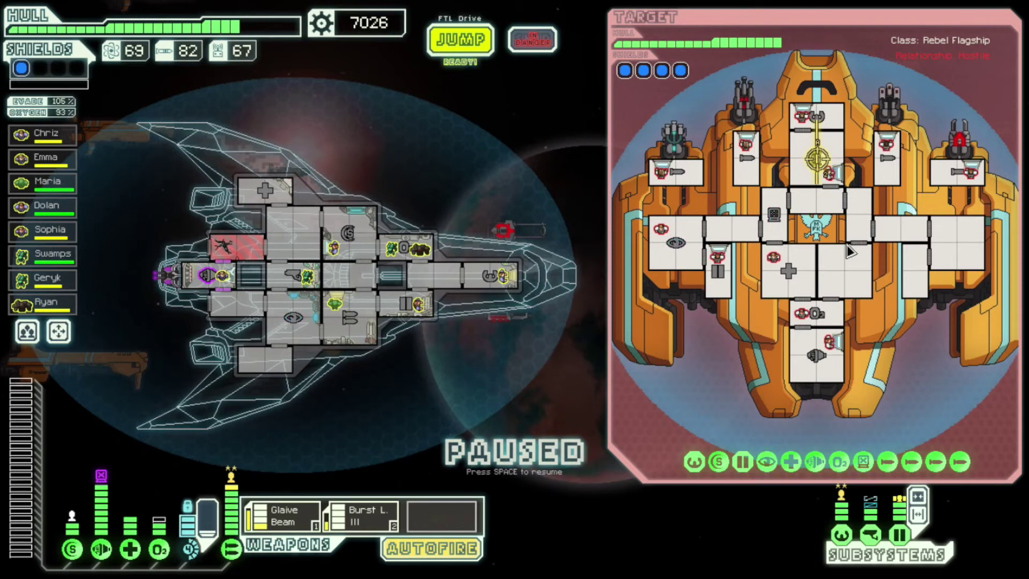